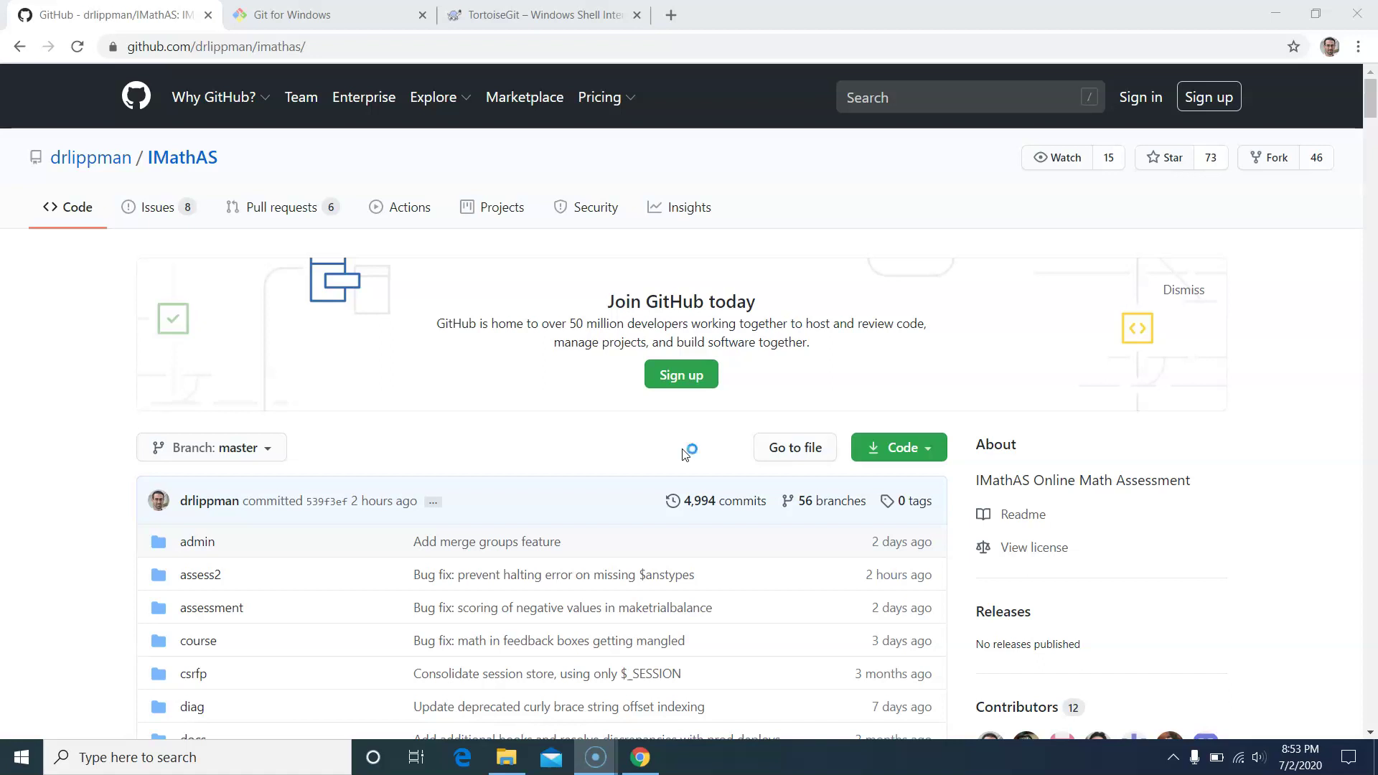
Step: View the download options on the Git for Windows and TortoiseGit websites
click(366, 12)
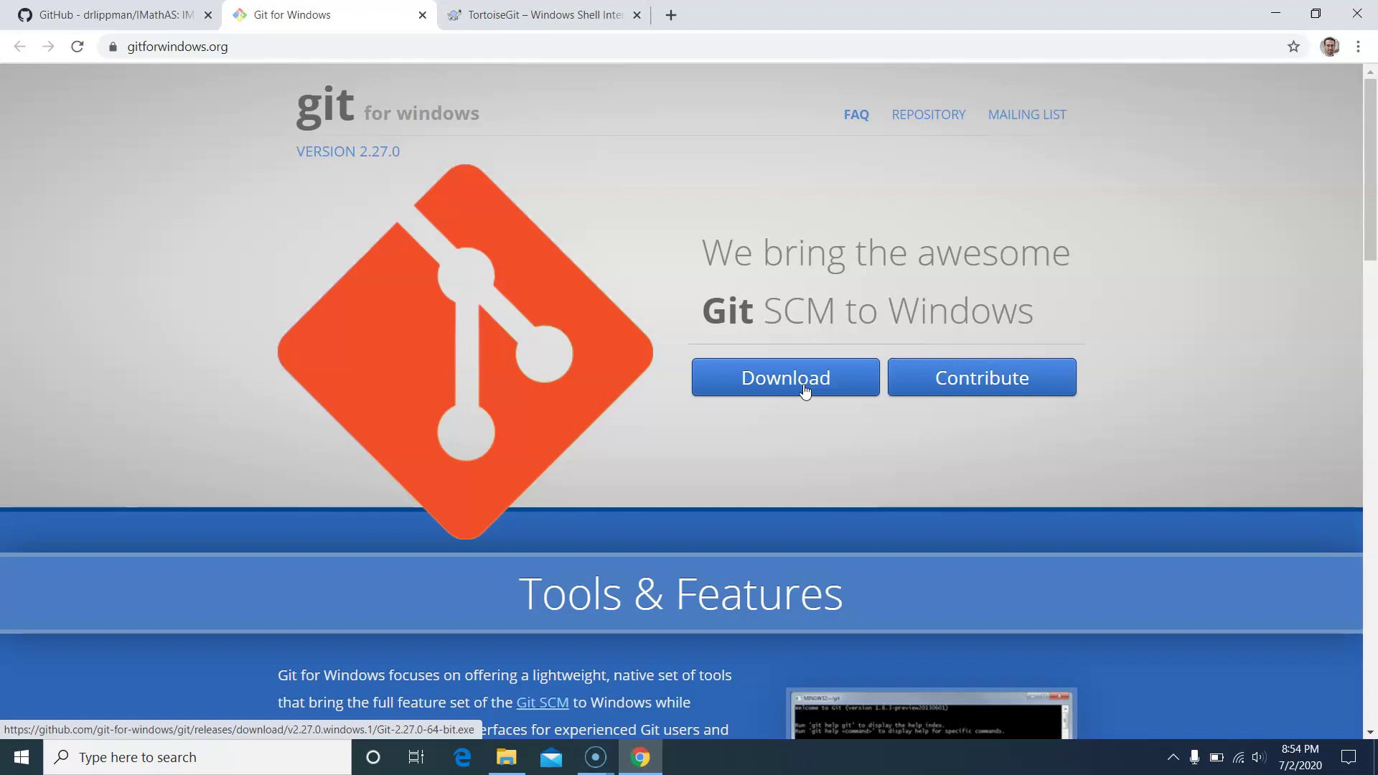
click(805, 391)
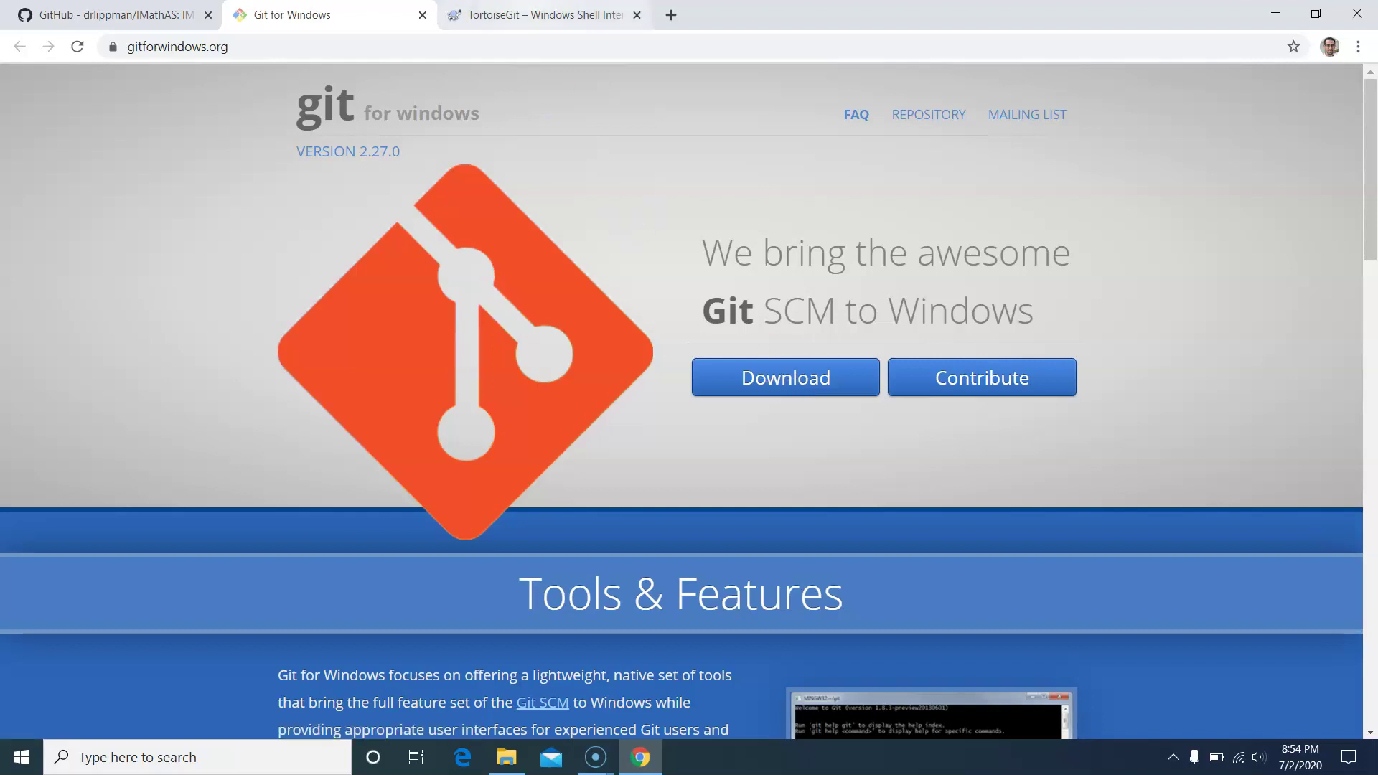
key(ctrl+Tab)
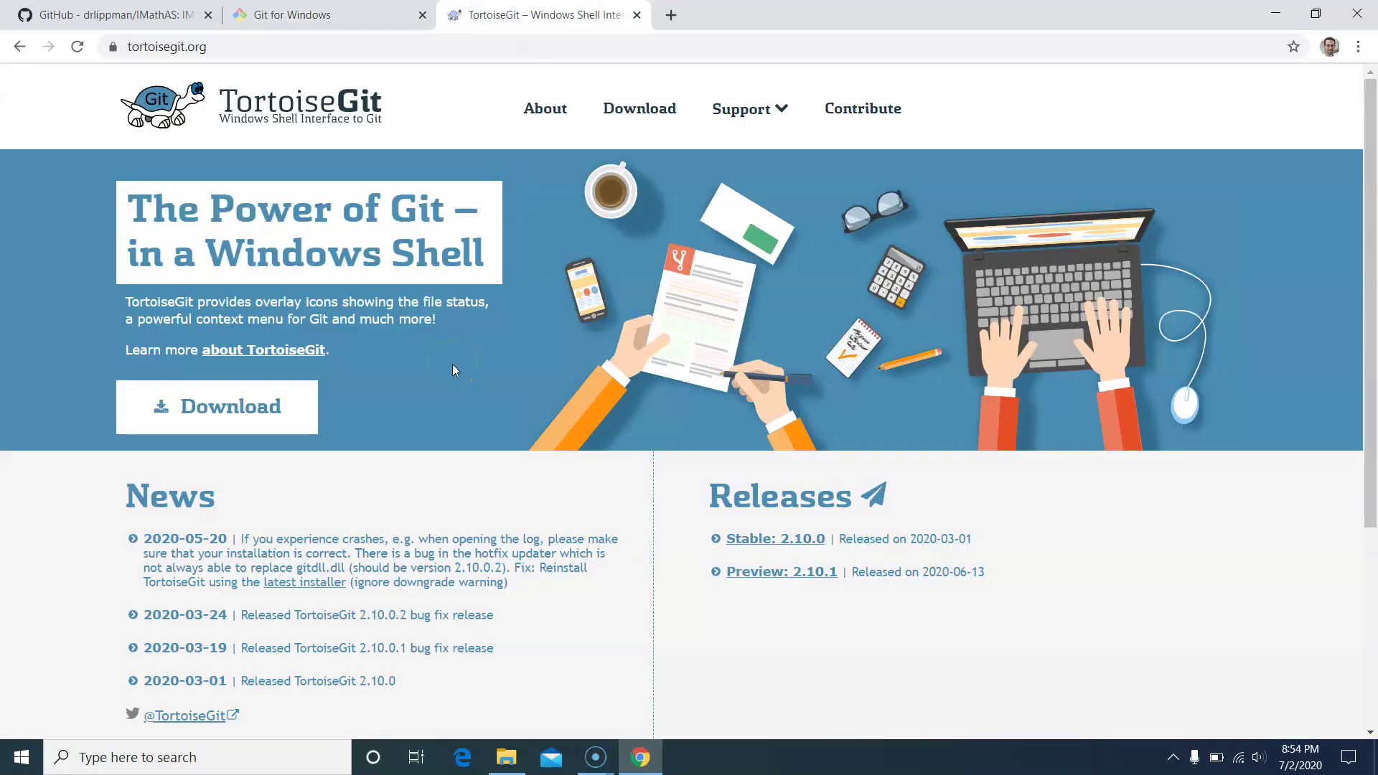
click(251, 411)
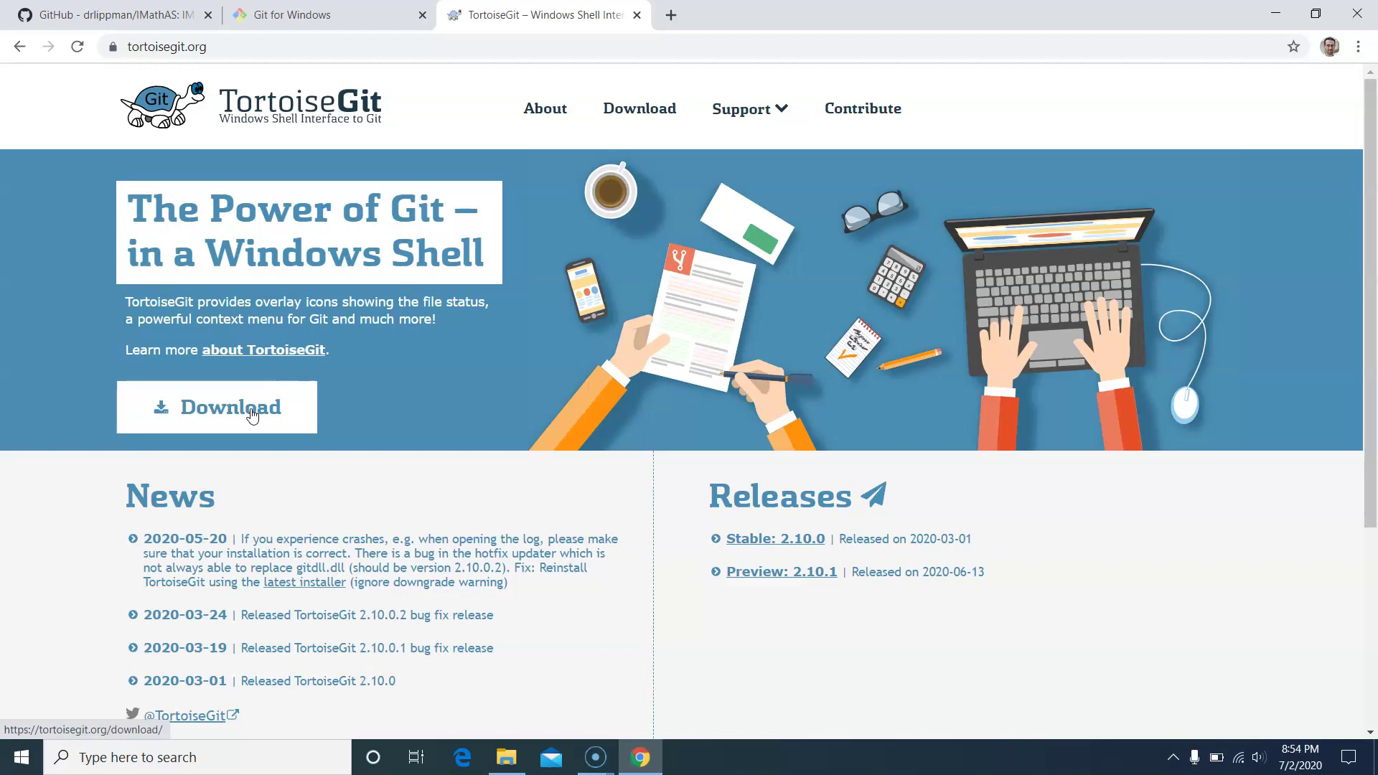
Step: Switch to File Explorer and look at the TortoiseGit commands offered for the Windows (C:) folder
click(508, 758)
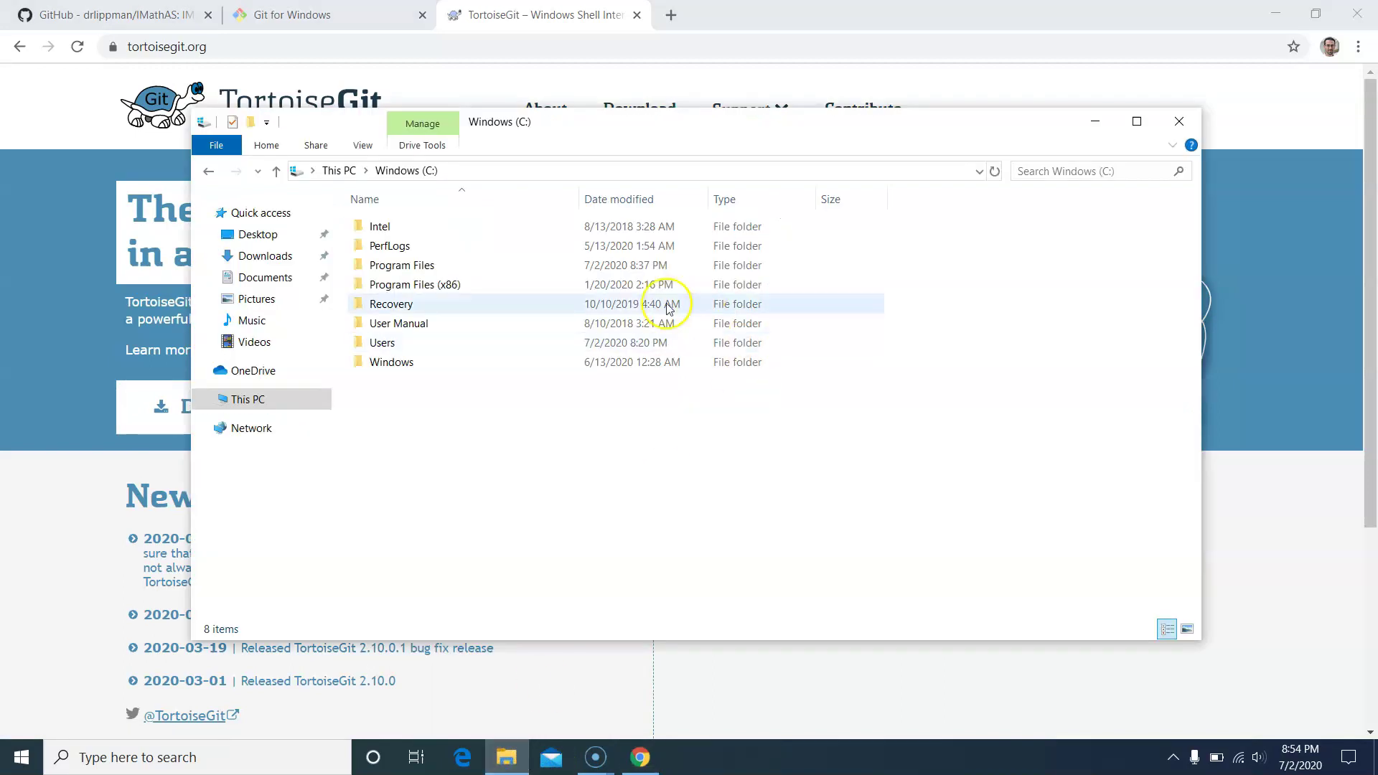
click(540, 325)
click(407, 416)
right_click(407, 416)
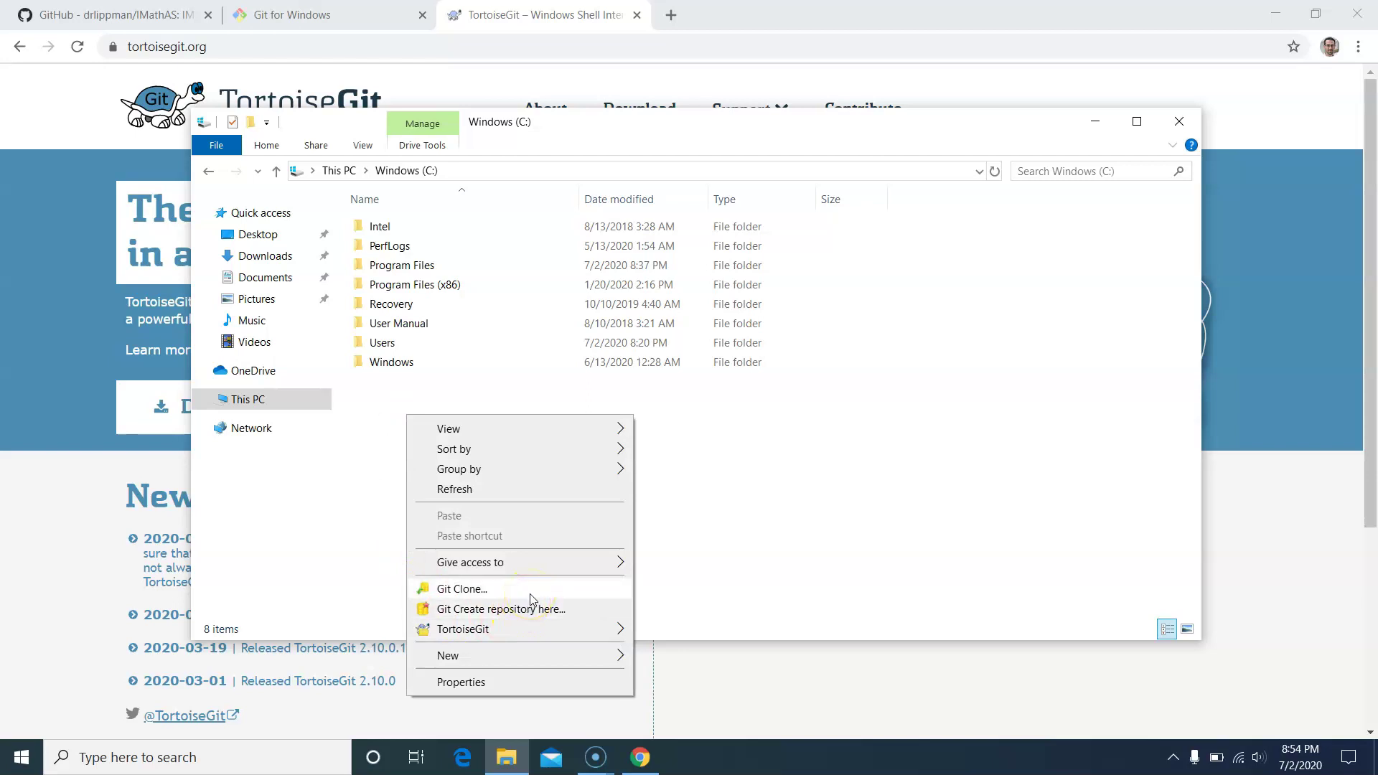
mouse_move(538, 629)
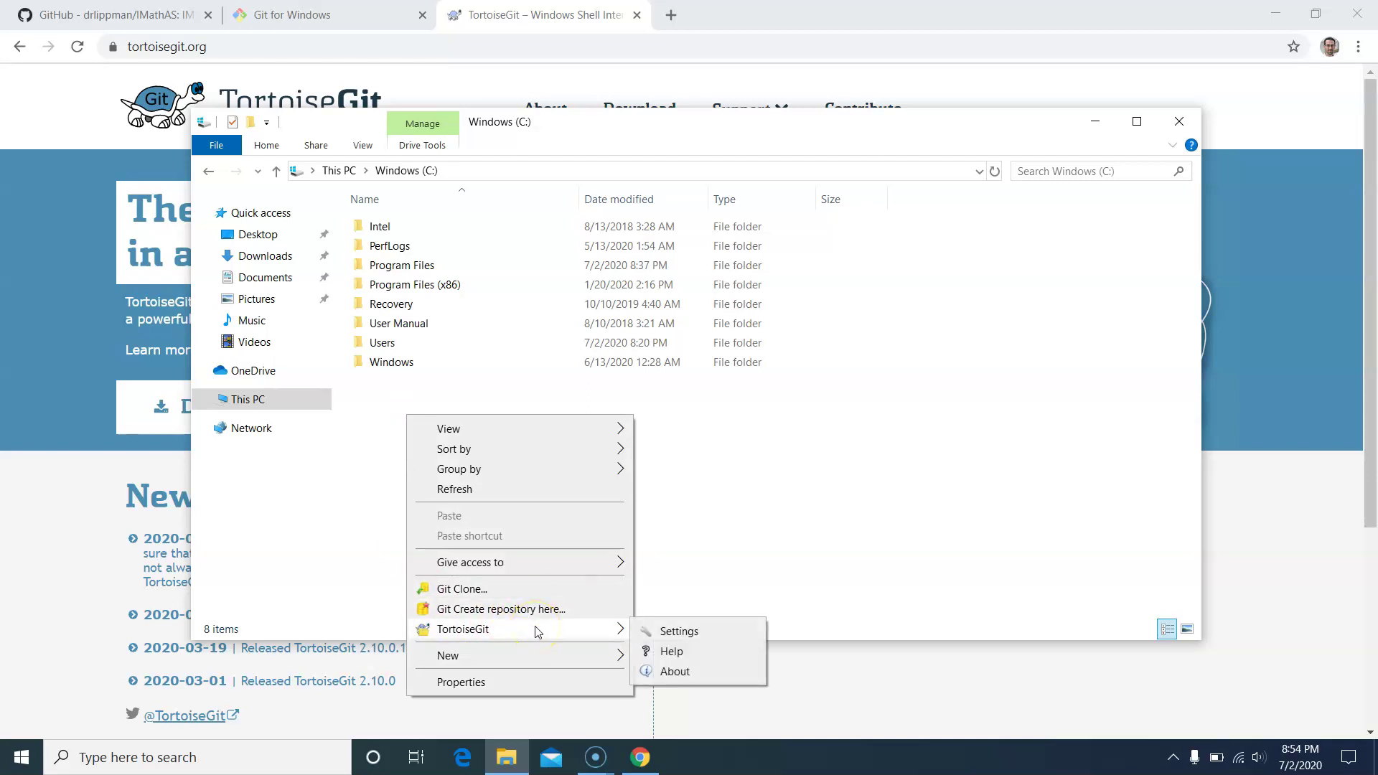
click(679, 504)
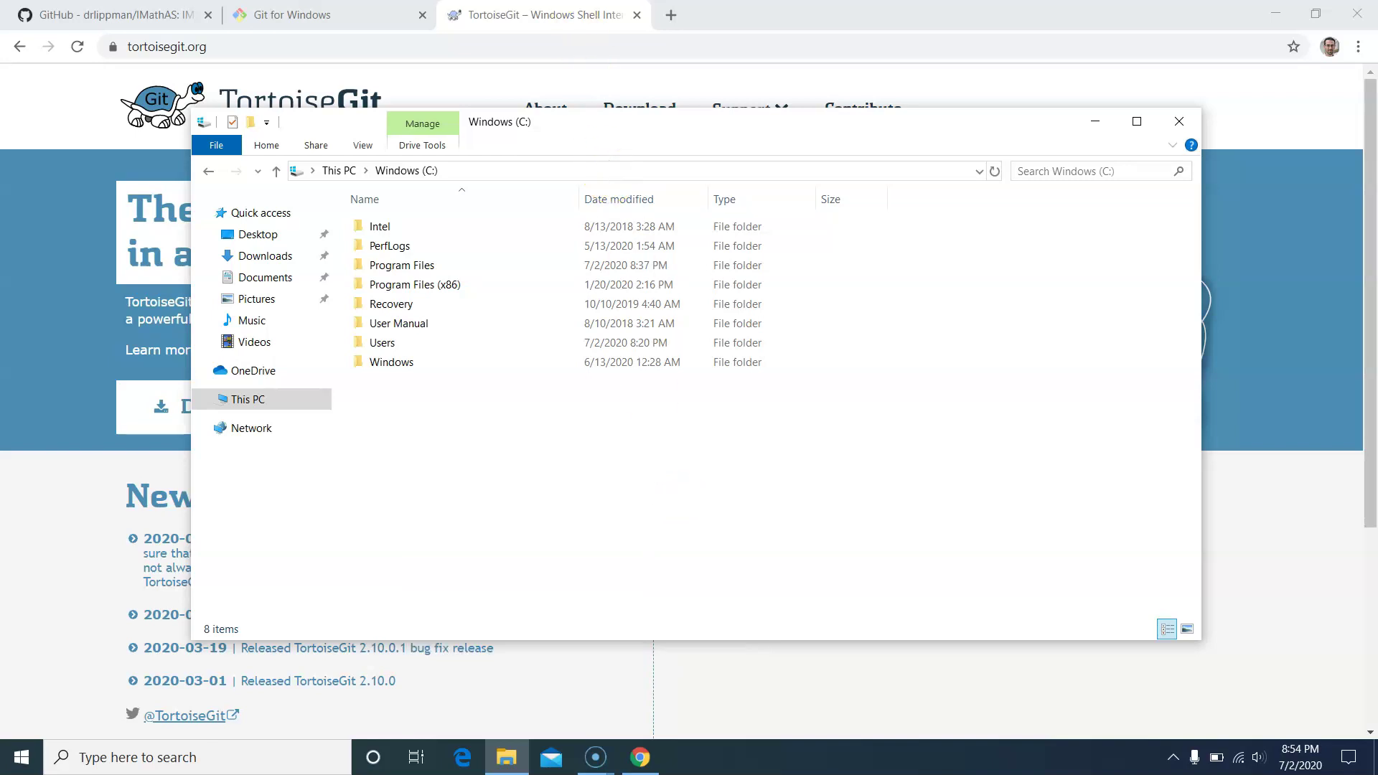
Step: Return to the browser and close the Git for Windows and TortoiseGit pages
click(302, 15)
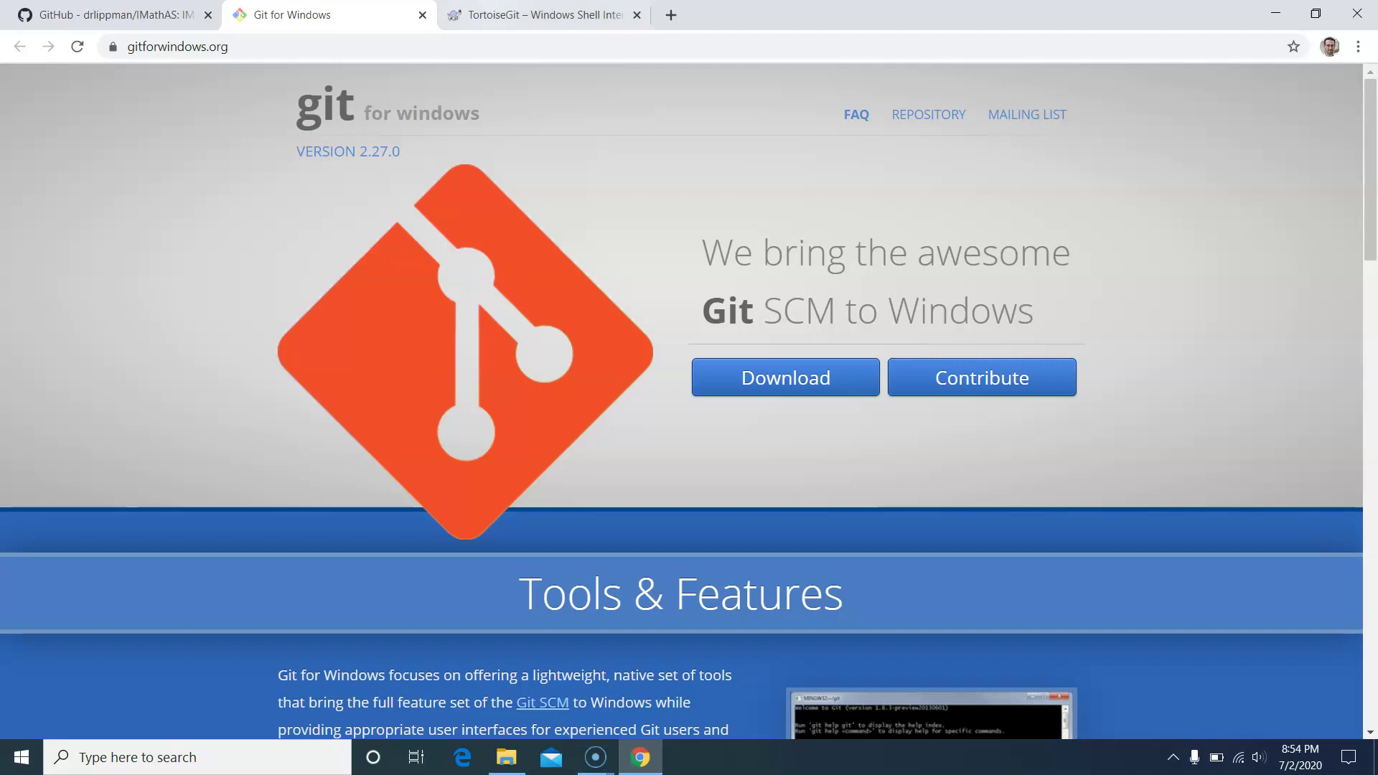
click(527, 14)
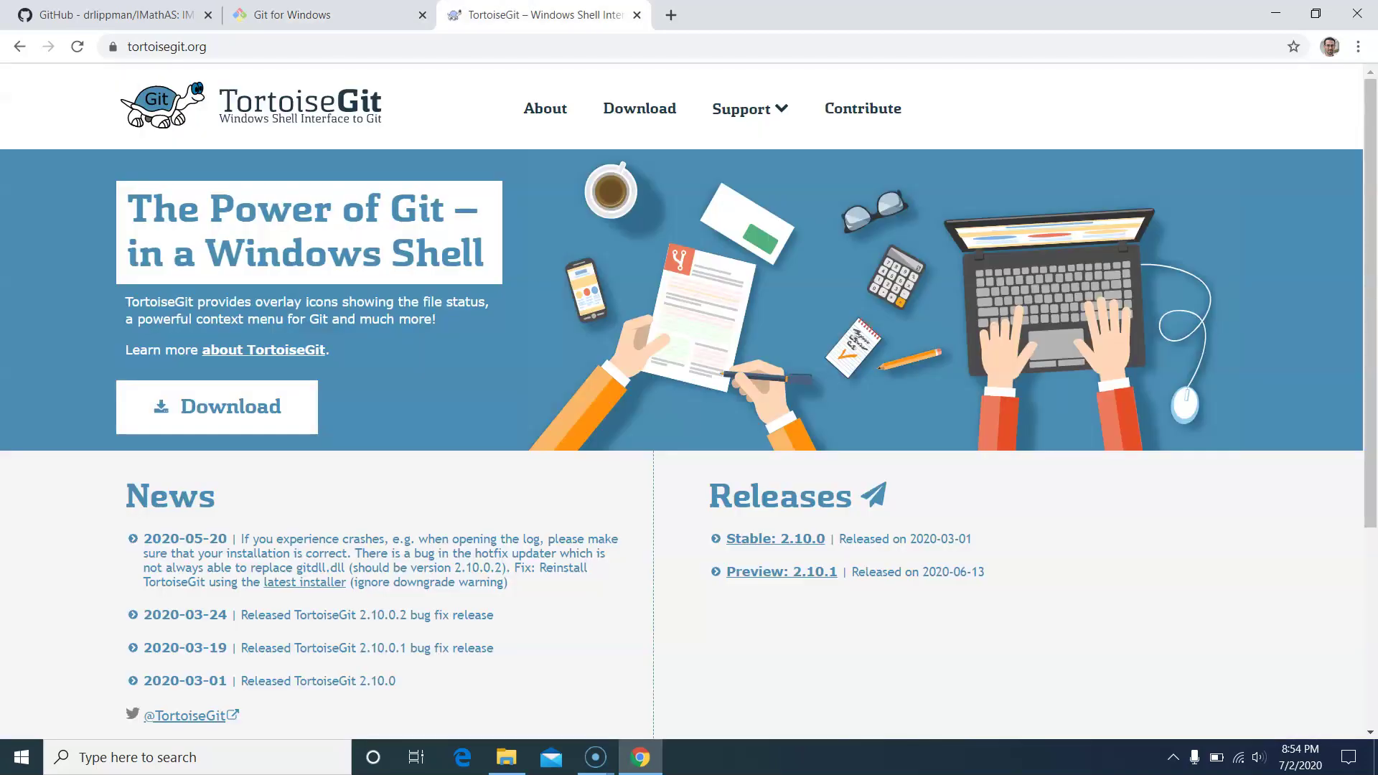
click(422, 15)
click(422, 15)
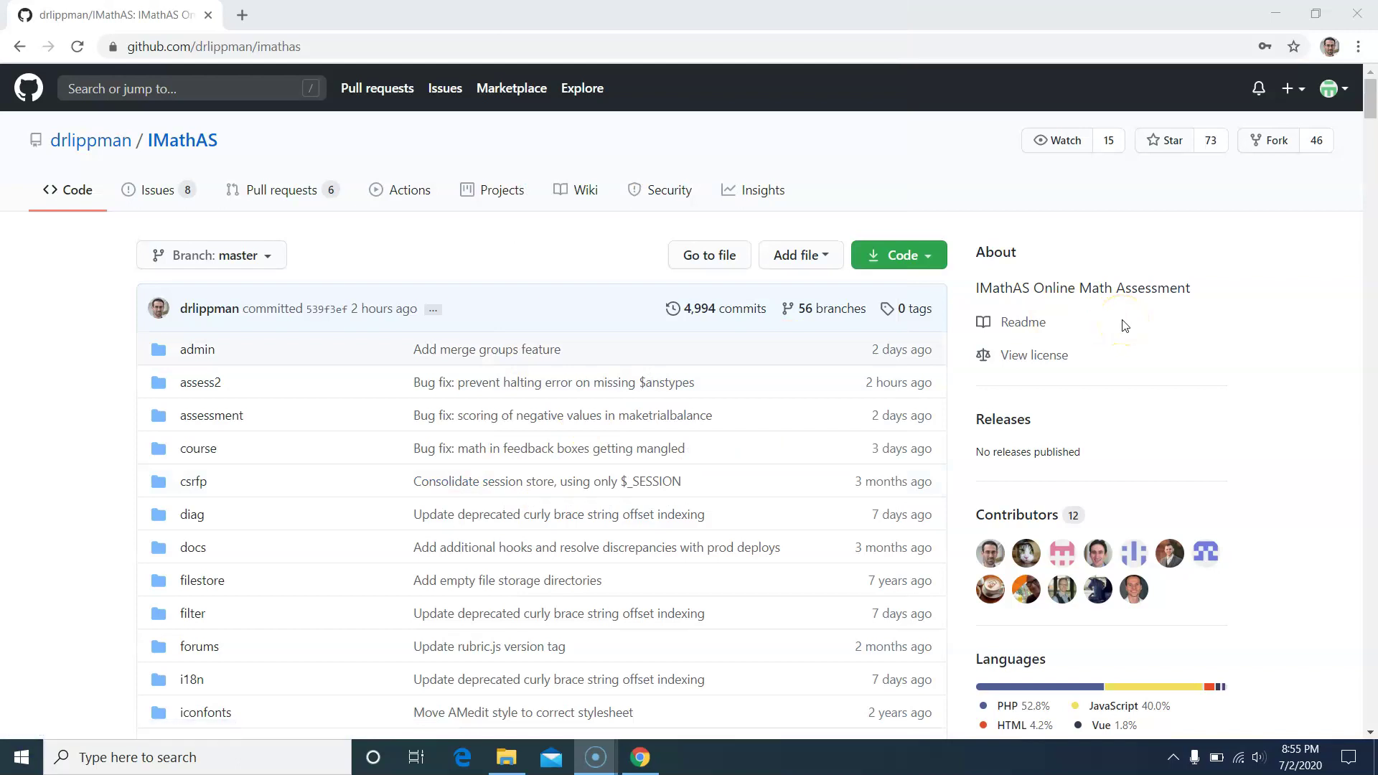
Step: Fork the IMathAS repository into the signed-in GitHub account
click(1273, 156)
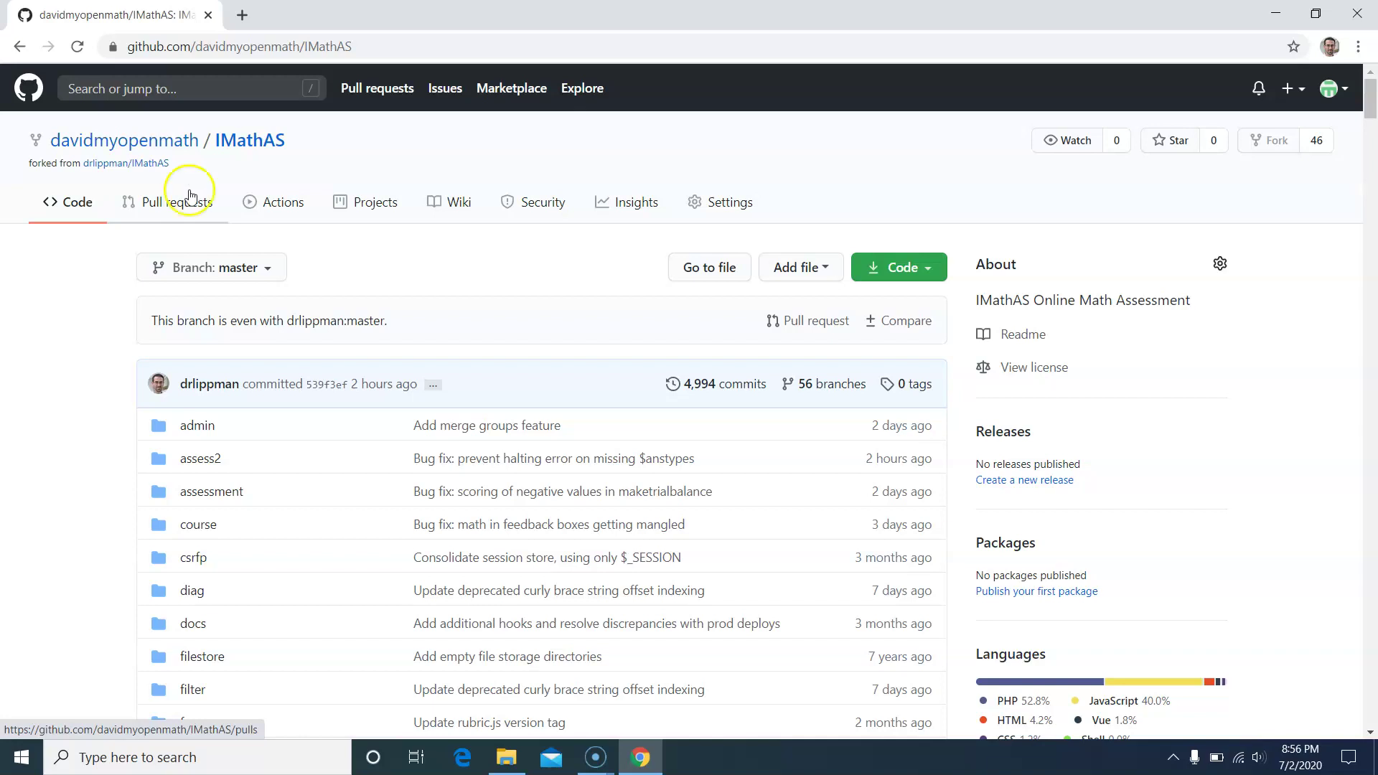
click(23, 747)
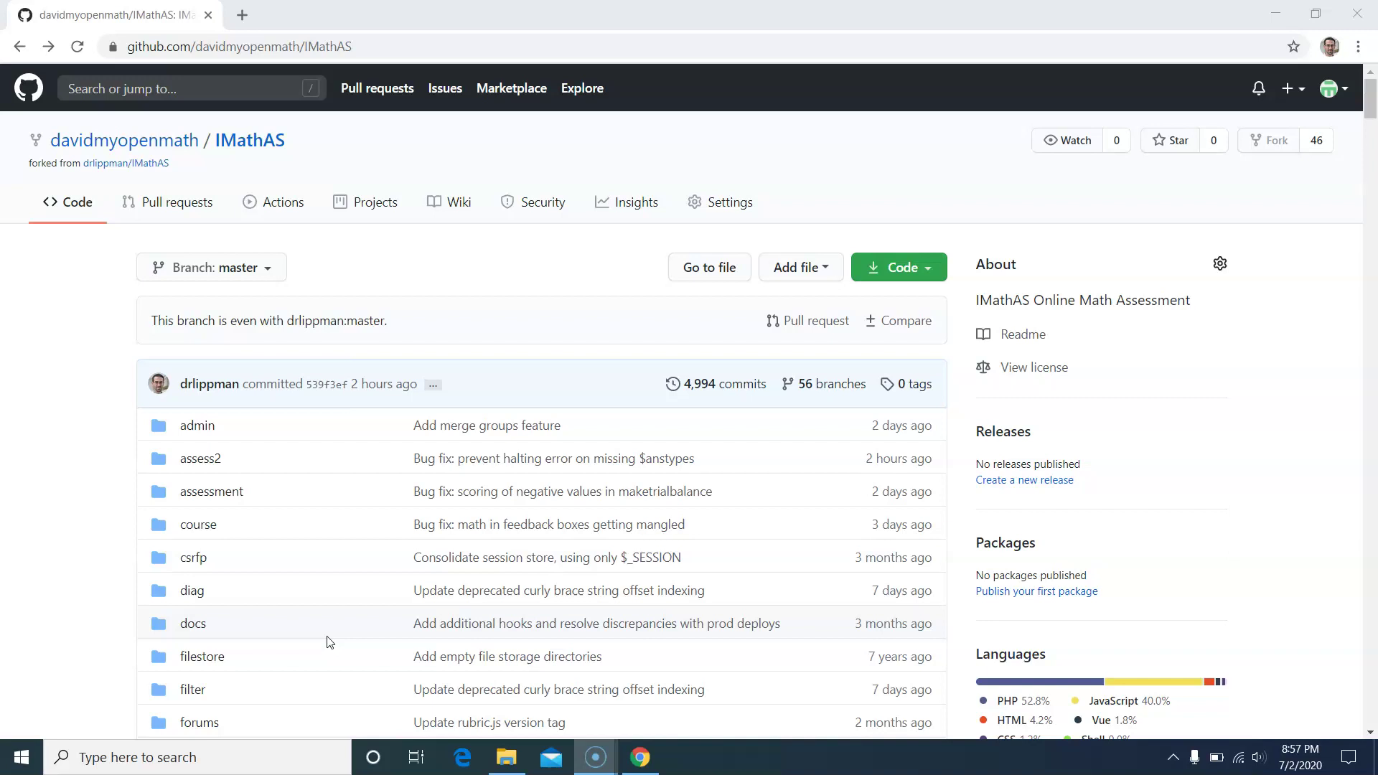
Step: View the SSH and GPG keys section of the account settings and the form for adding a new SSH key
click(1330, 88)
click(1249, 442)
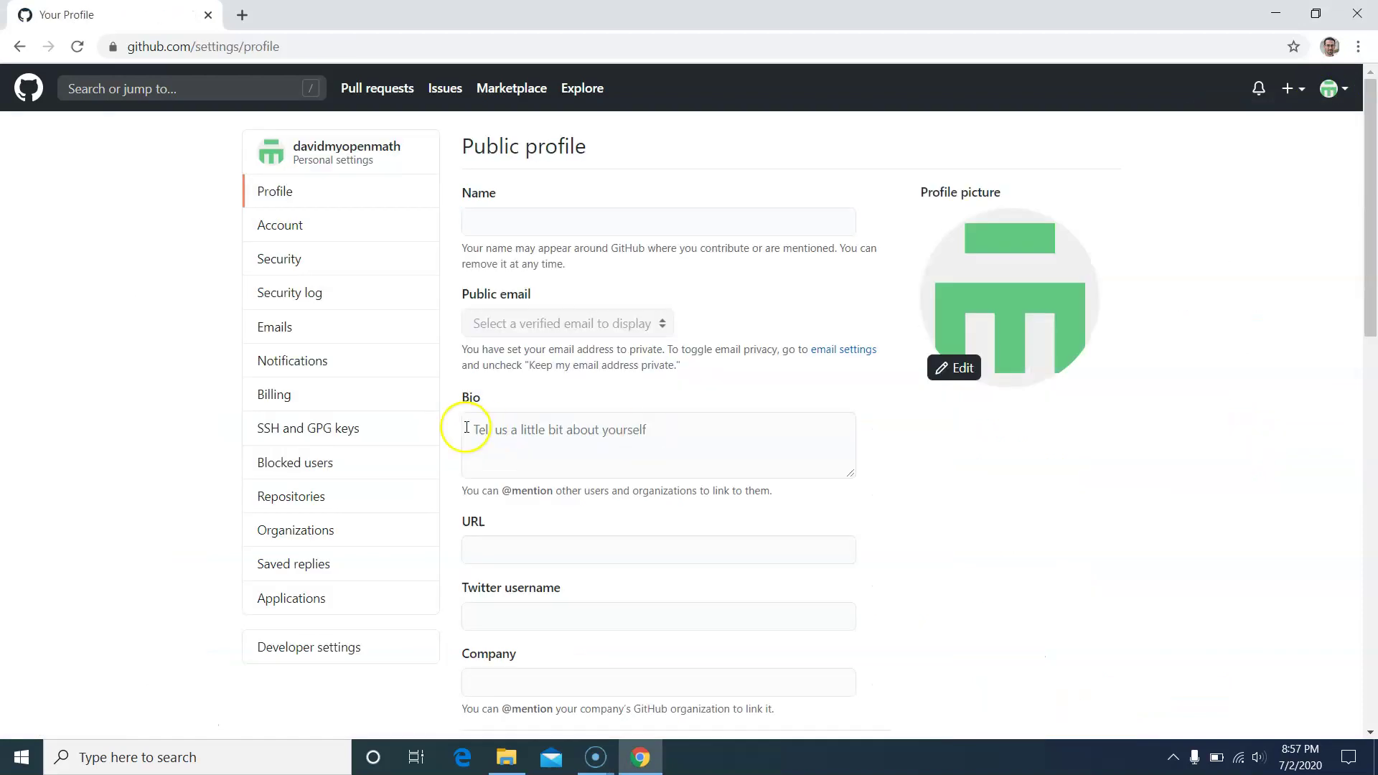
click(322, 438)
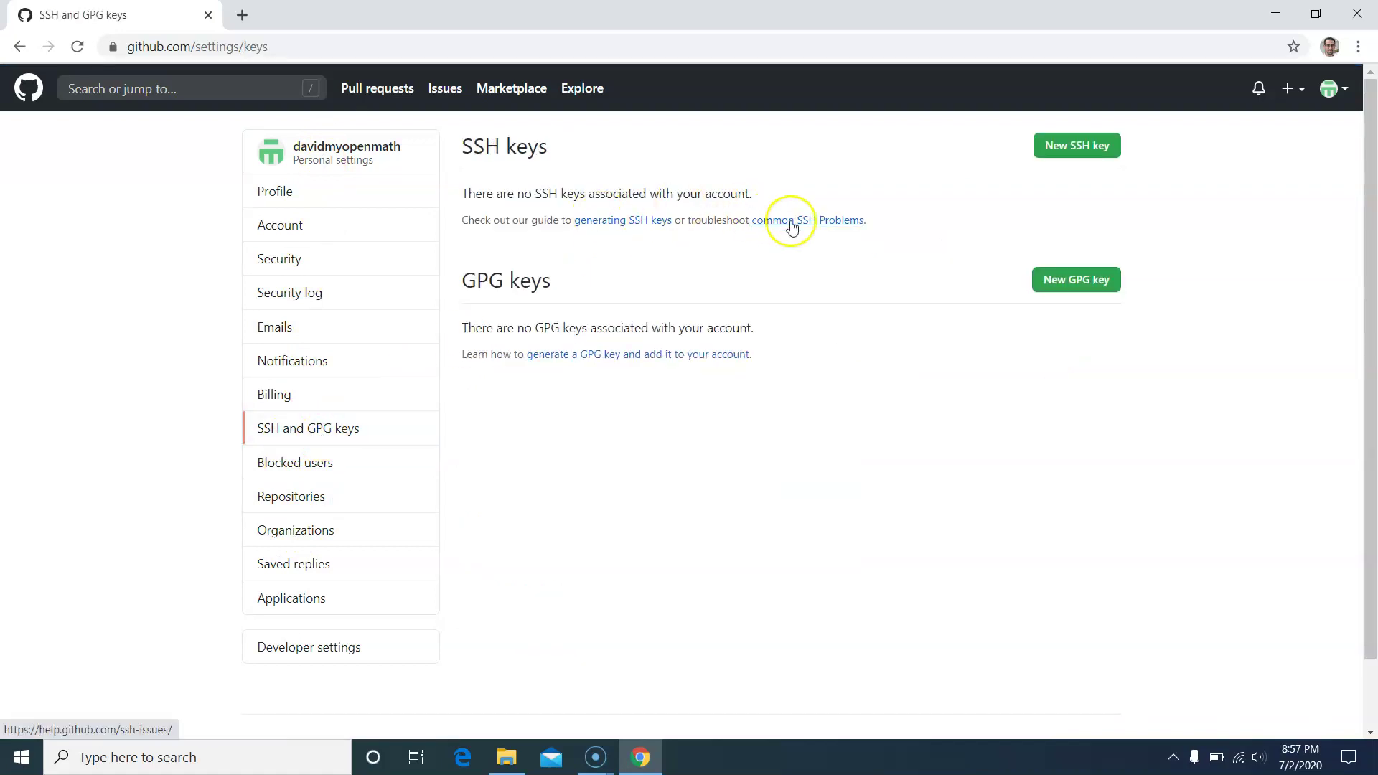
click(1085, 145)
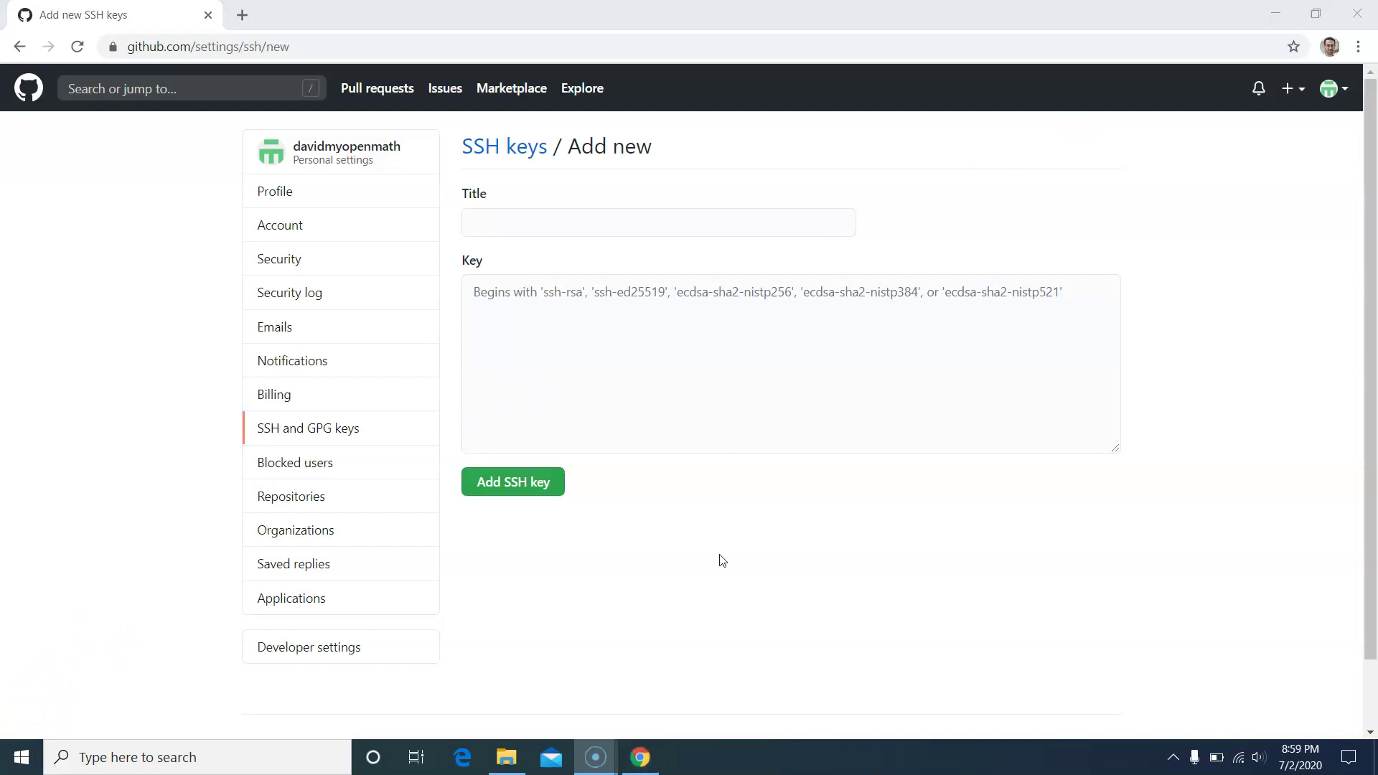
Step: Return to the forked IMathAS repository page and copy its HTTPS clone URL
click(19, 47)
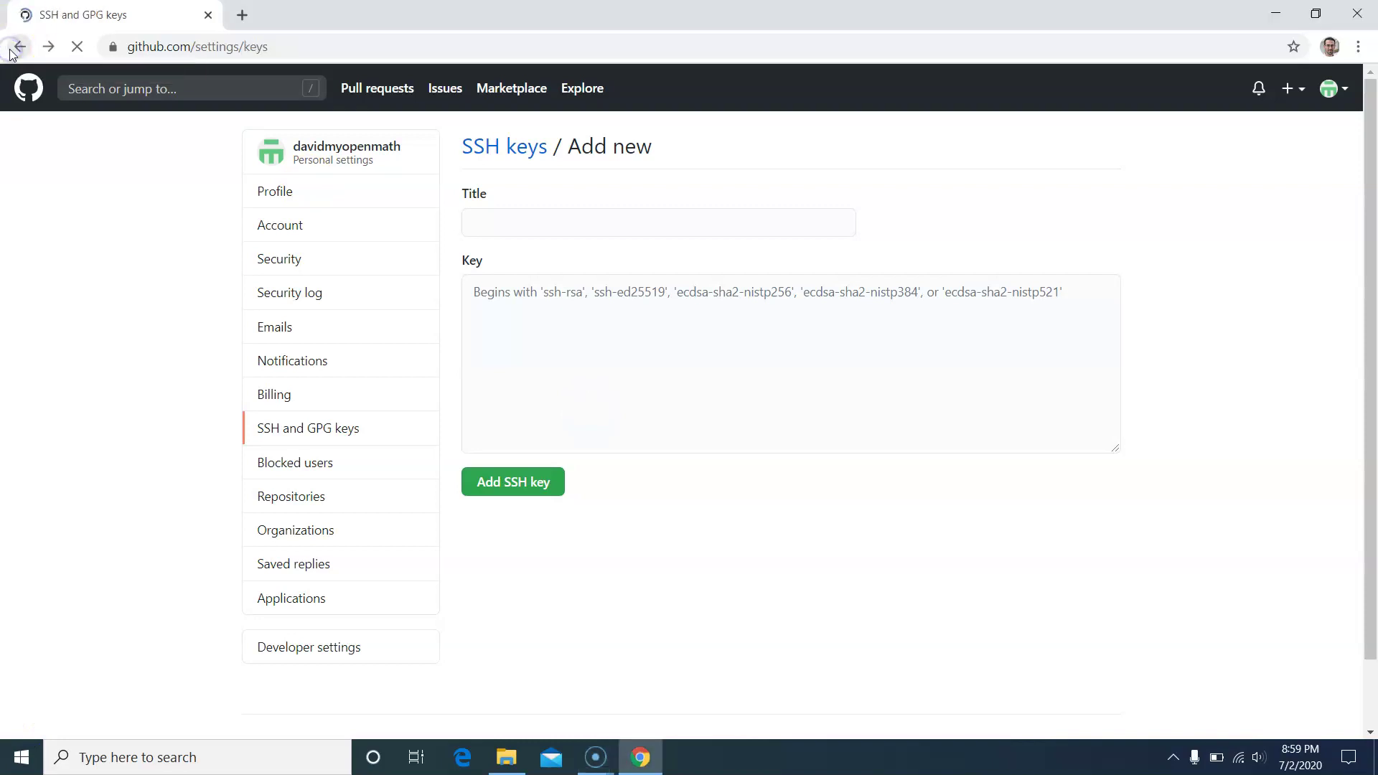
click(10, 51)
click(11, 52)
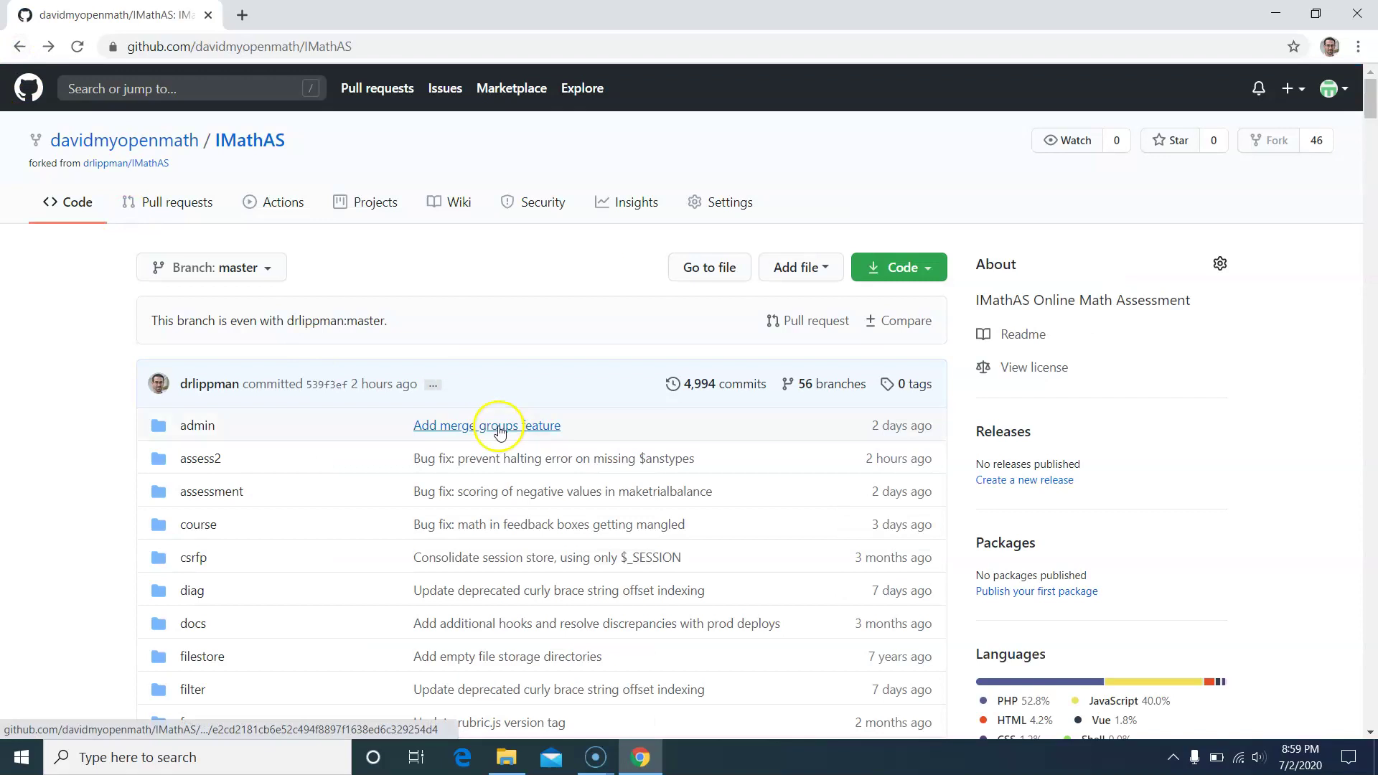
click(881, 266)
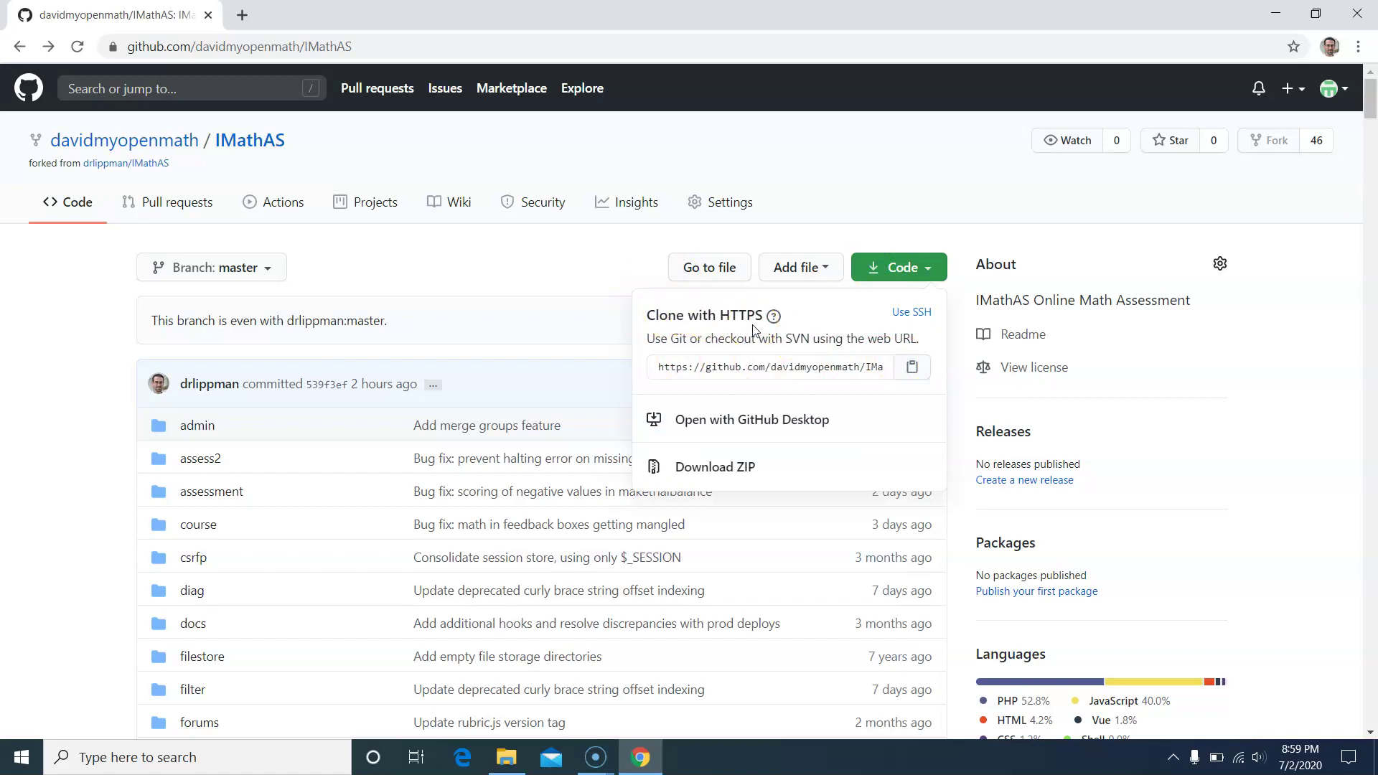
click(913, 366)
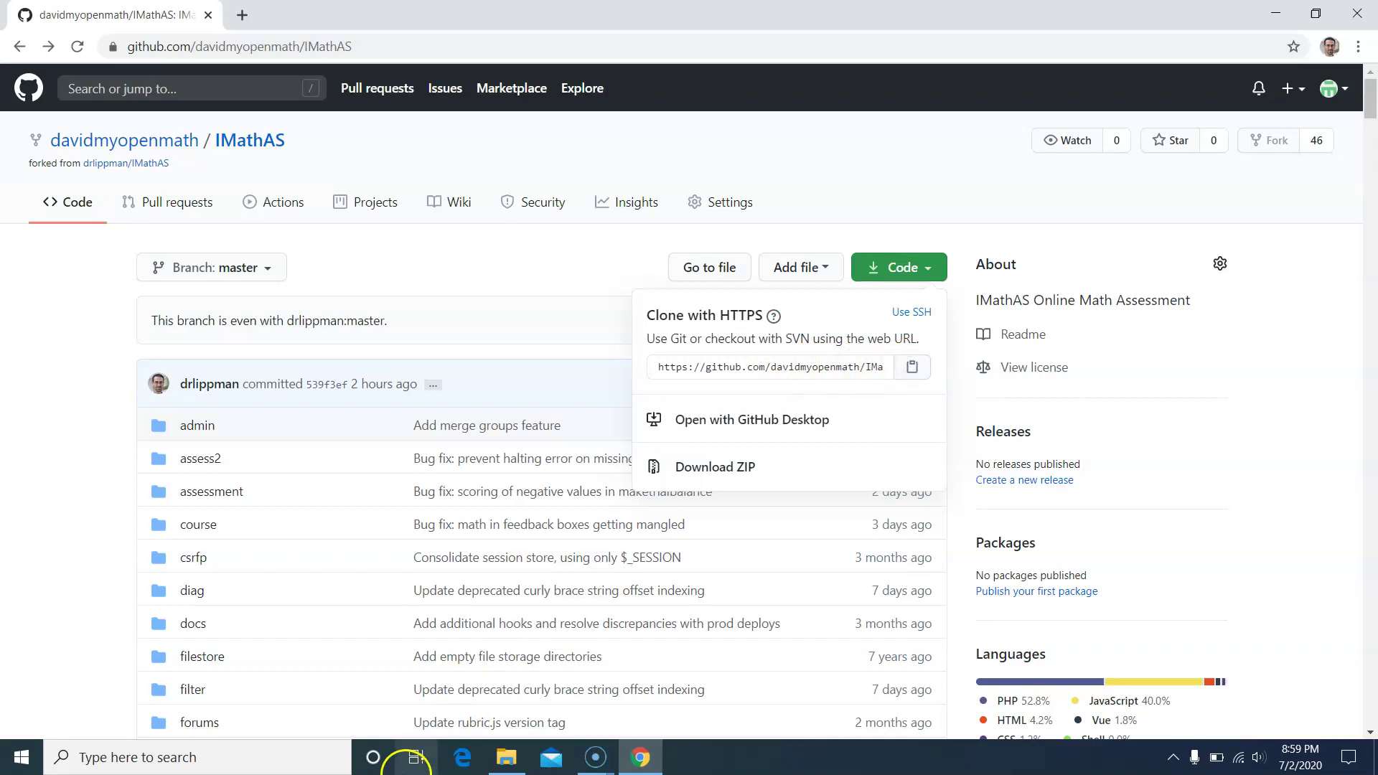
Step: Clone the forked repository from the copied HTTPS URL into C:\IMathAS with TortoiseGit's Git Clone in File Explorer
click(506, 761)
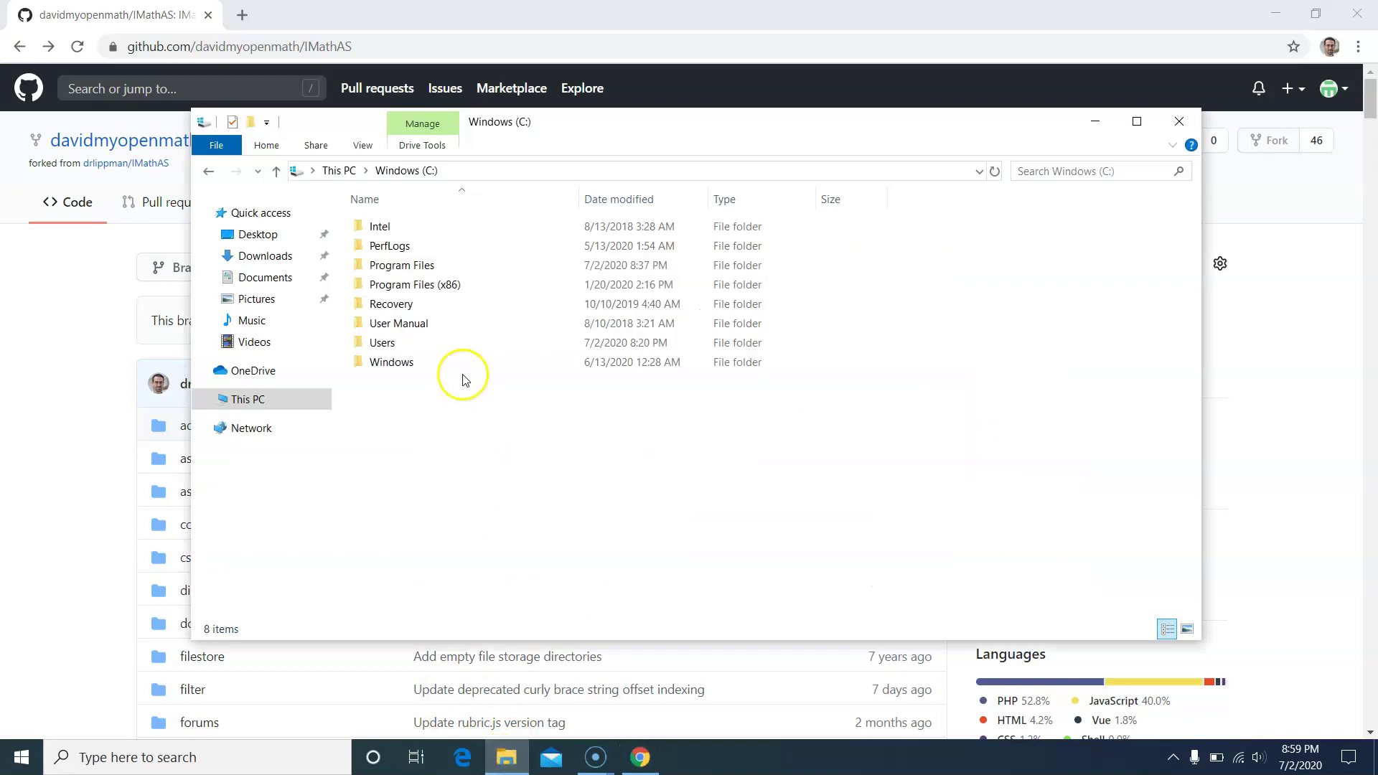
click(423, 415)
click(500, 583)
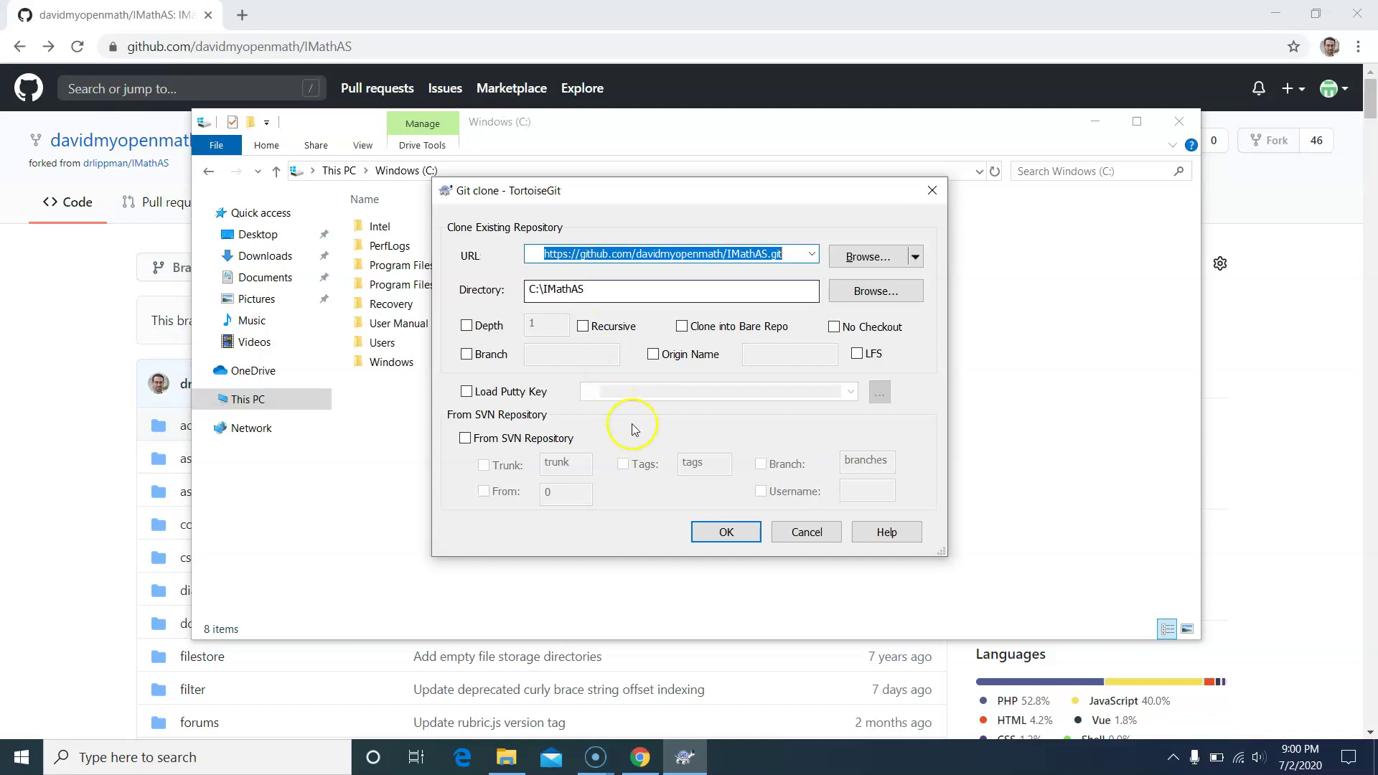
click(722, 536)
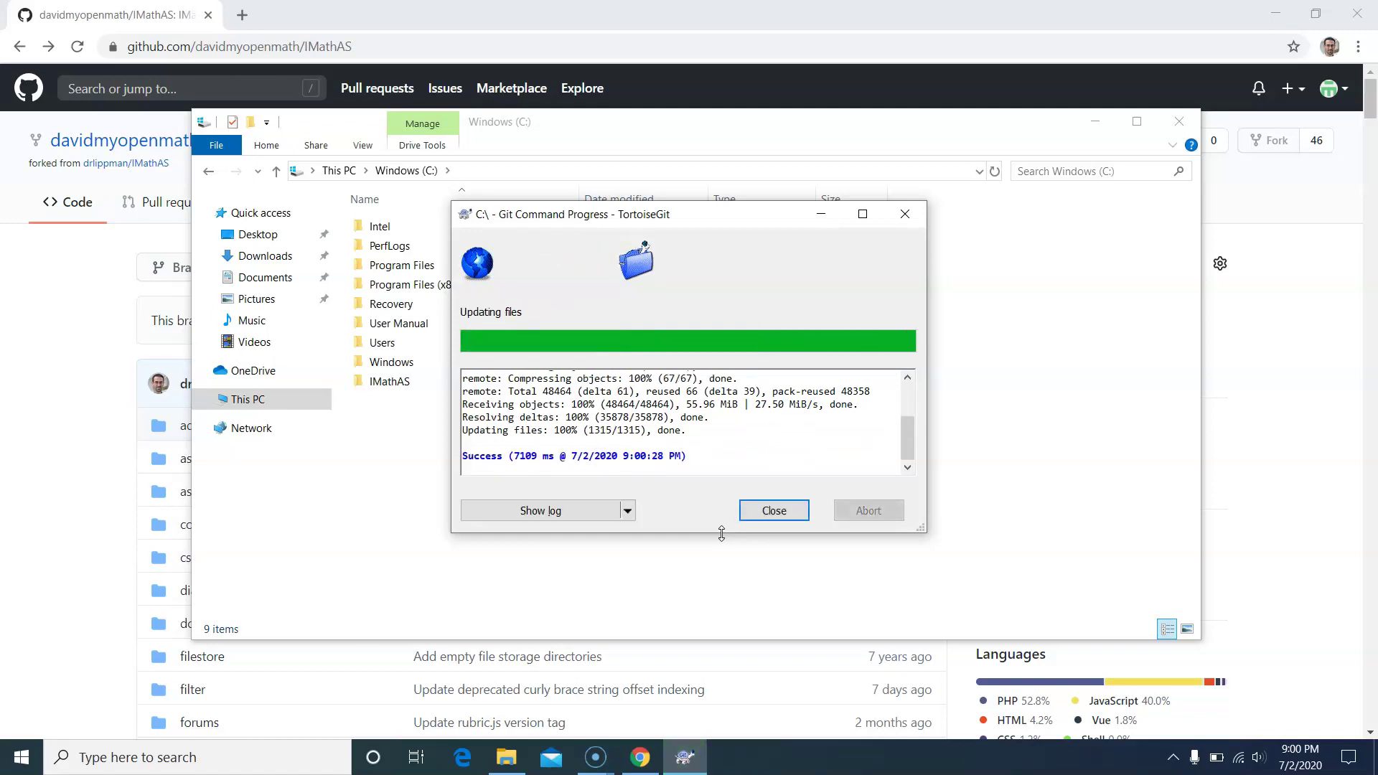
click(764, 510)
Step: Open the cloned IMathAS folder and examine its folders and files
double_click(383, 381)
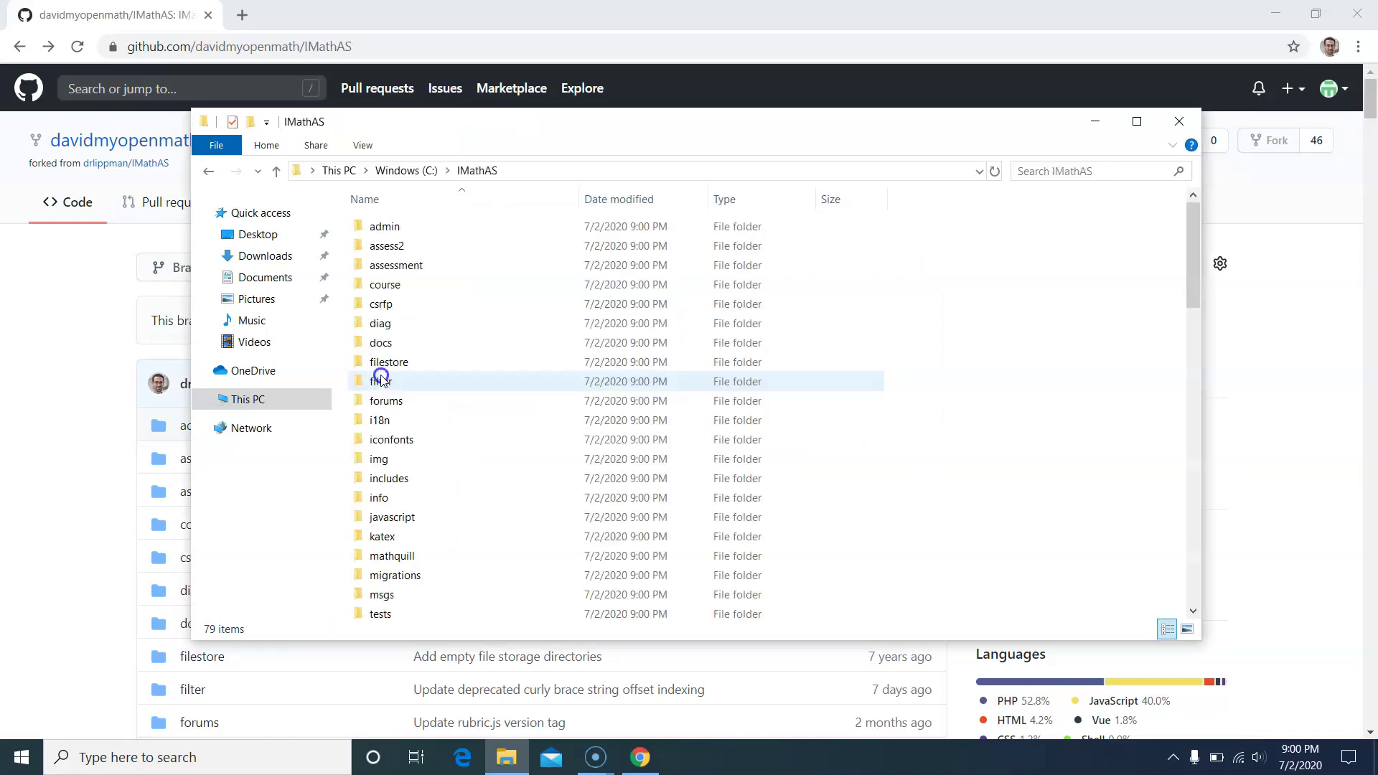
double_click(429, 342)
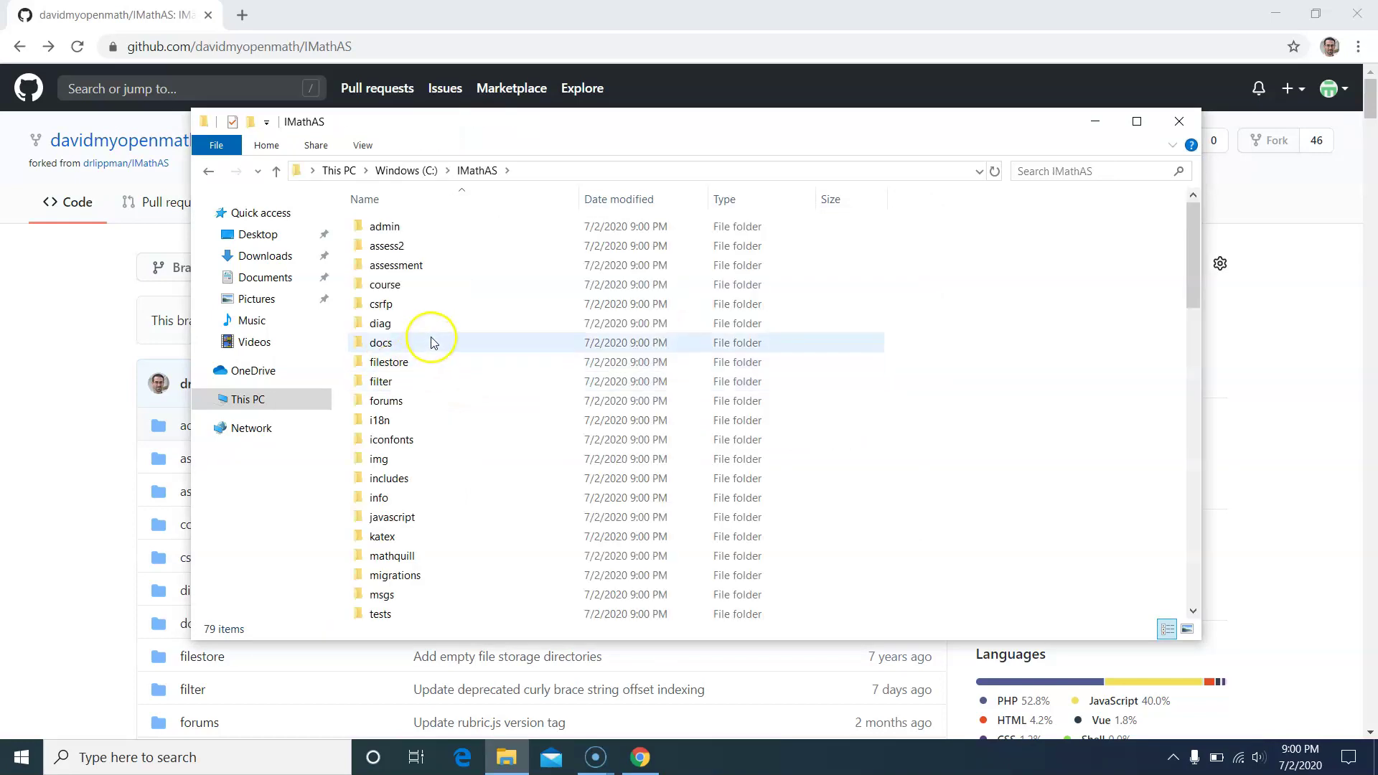
click(477, 173)
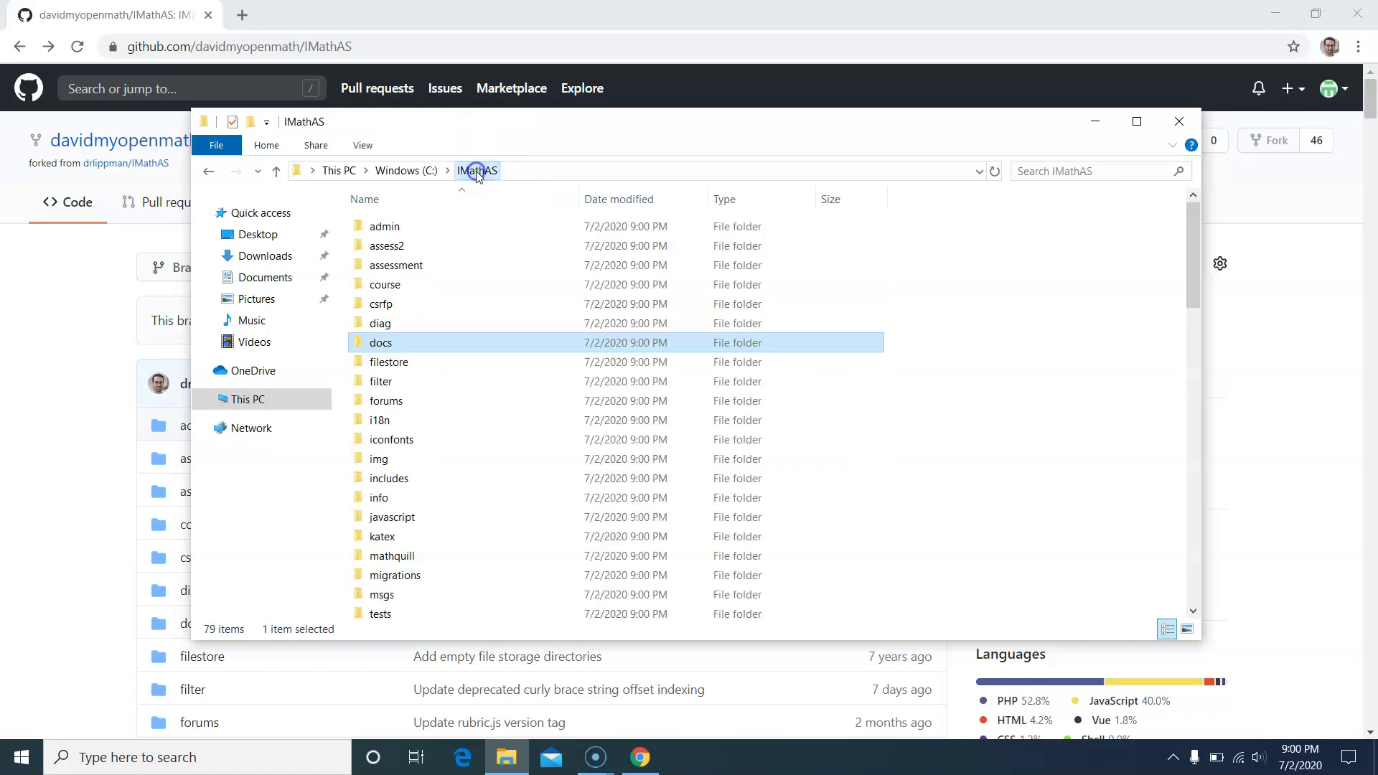
click(922, 414)
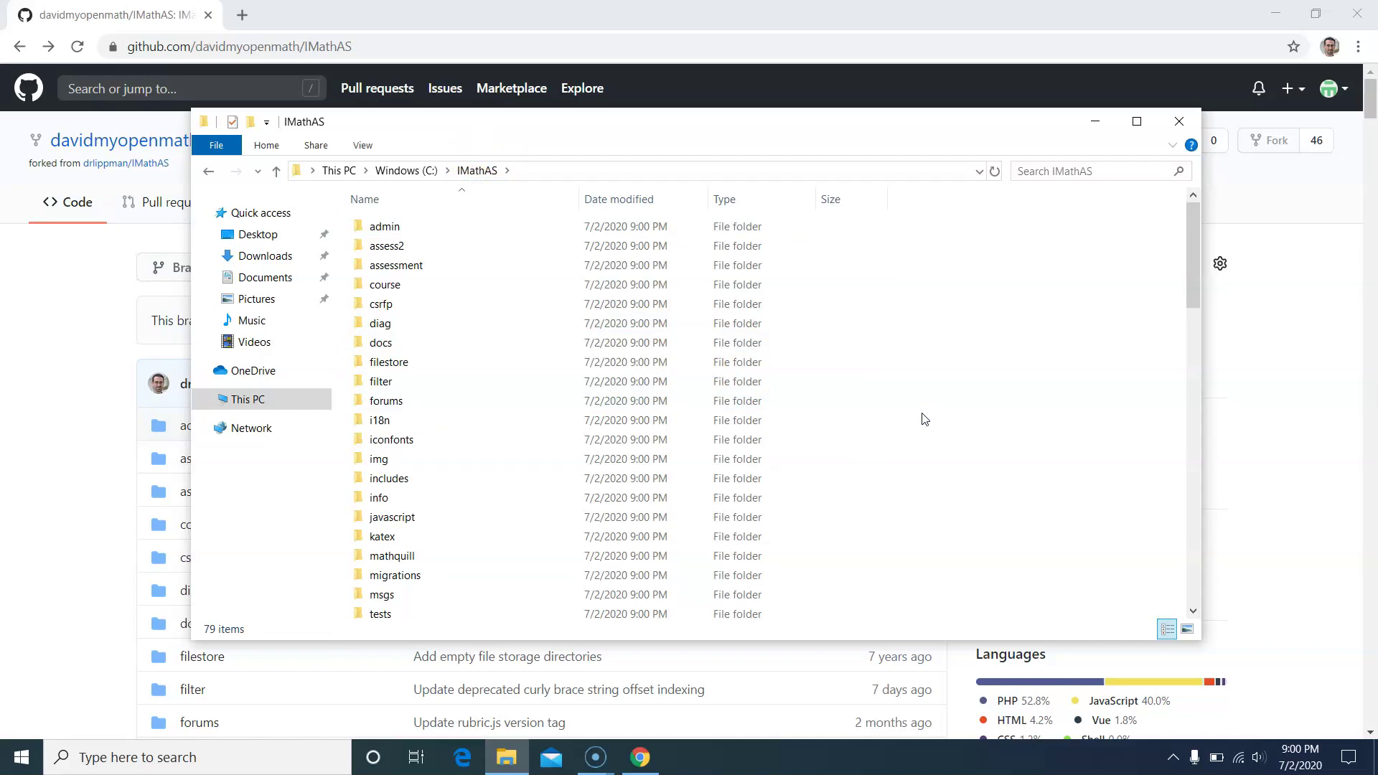
scroll(924, 419, down, 14)
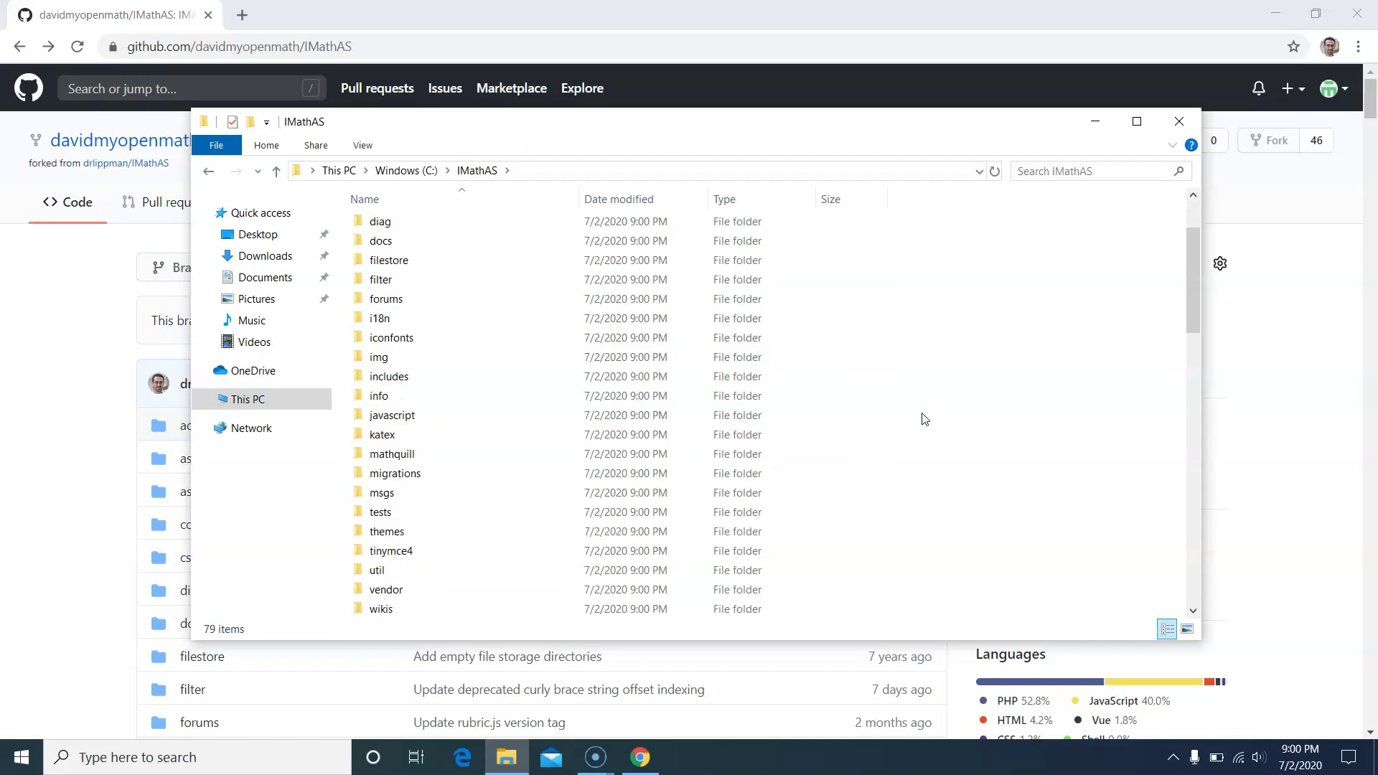
scroll(924, 419, down, 4)
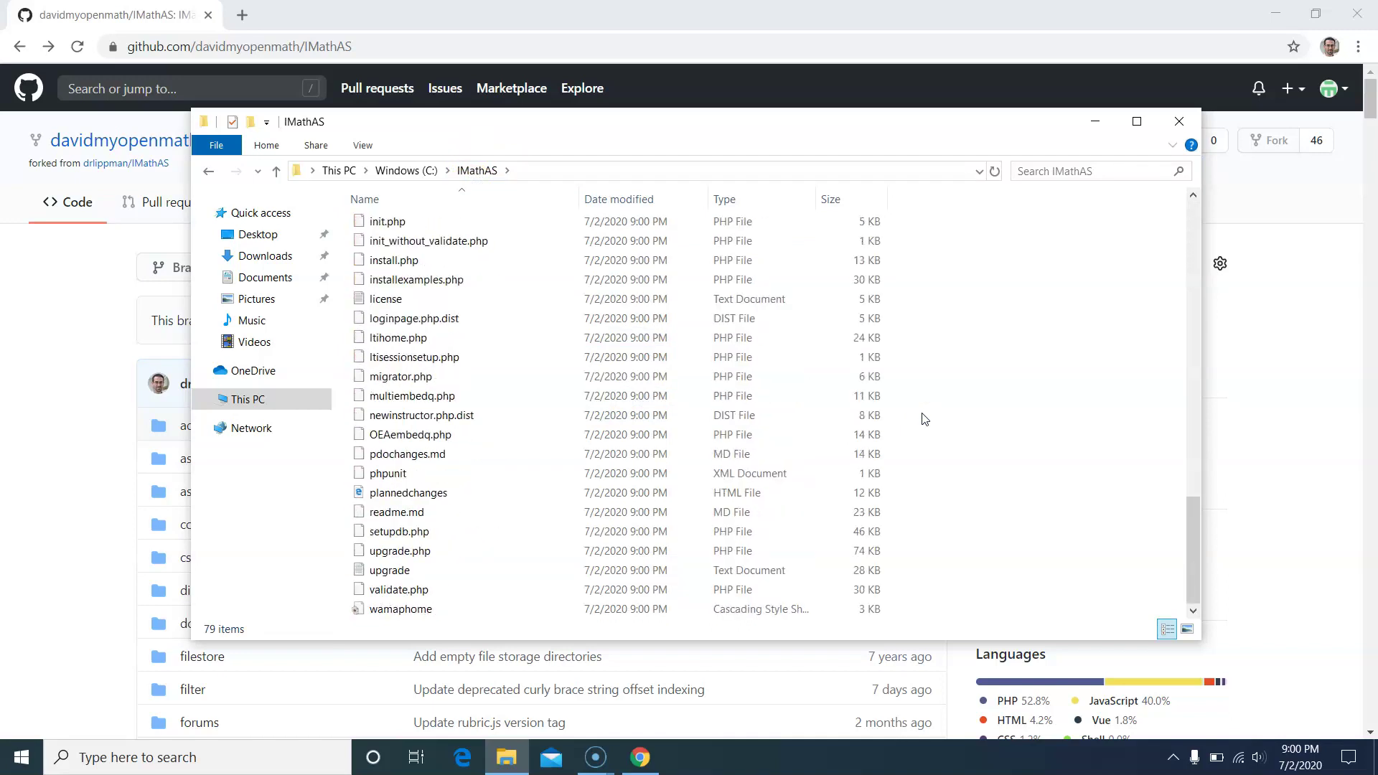
scroll(924, 419, up, 18)
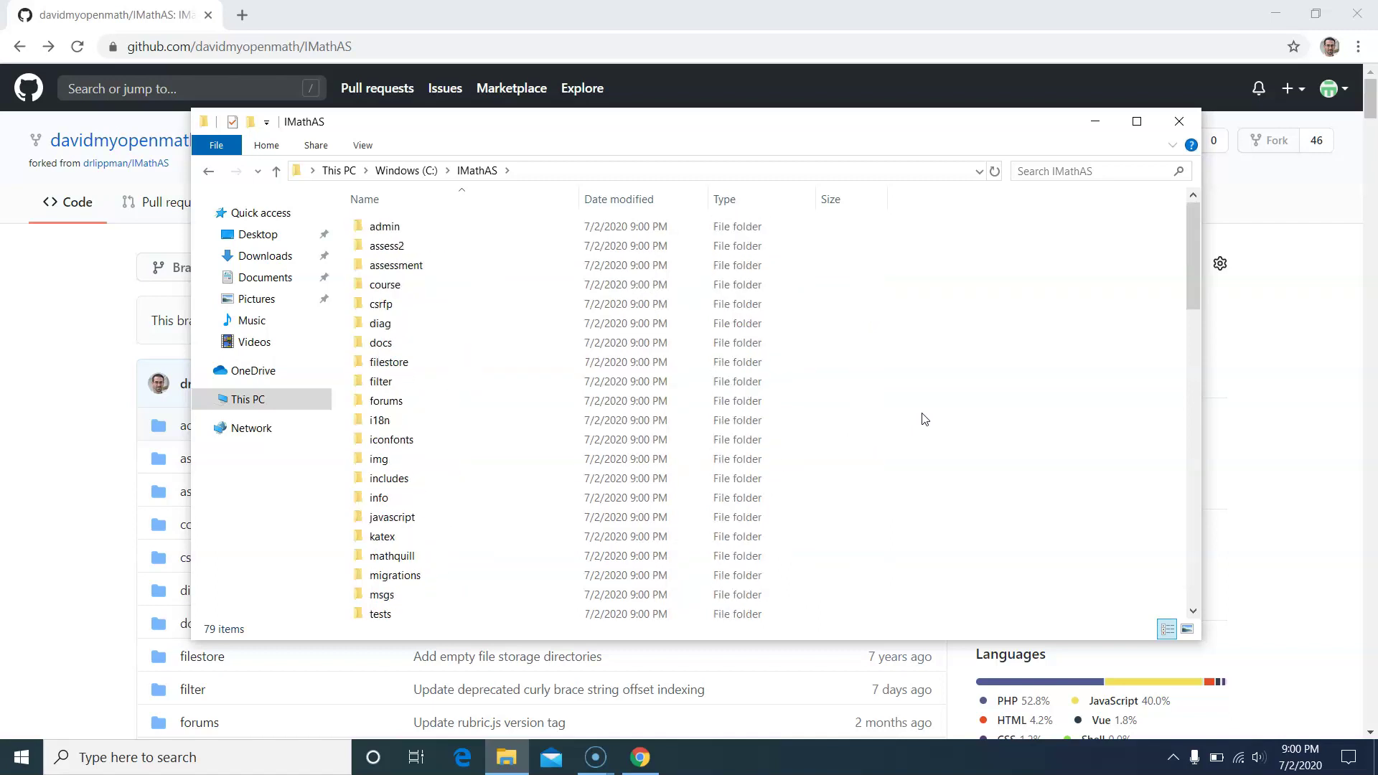